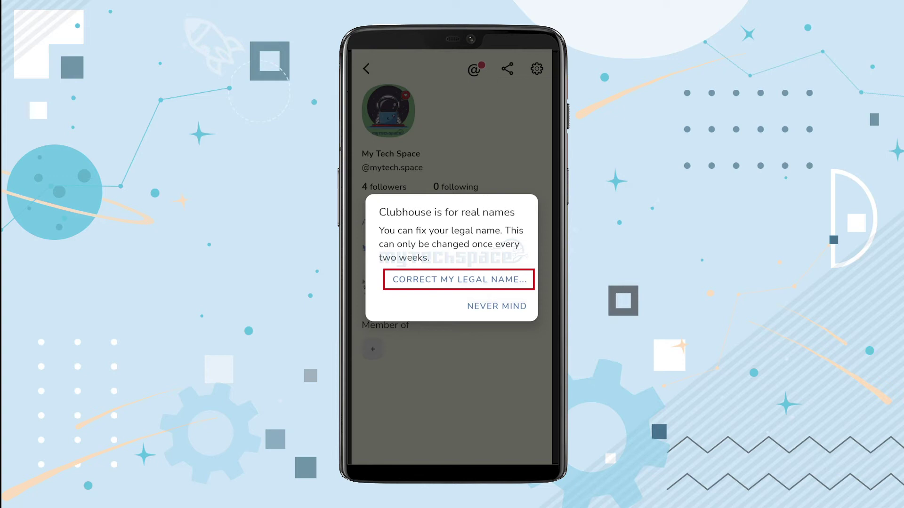
Correct the legal first name to 'Mytech' so the full name reads 'Mytech Space', and submit.
{"action": "left_click", "coordinate": [459, 279]}
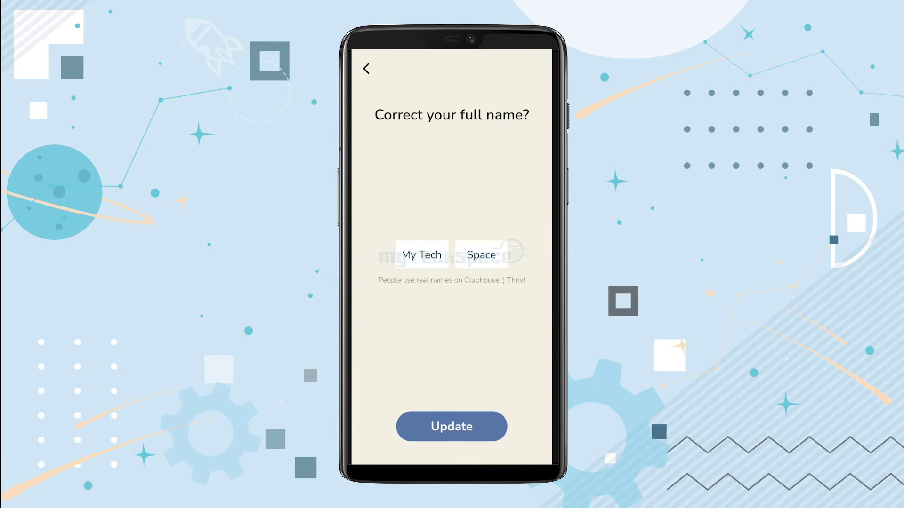
{"action": "key", "text": "BackSpace"}
{"action": "key", "text": "BackSpace"}
{"action": "key", "text": "BackSpace"}
{"action": "type", "text": "tec"}
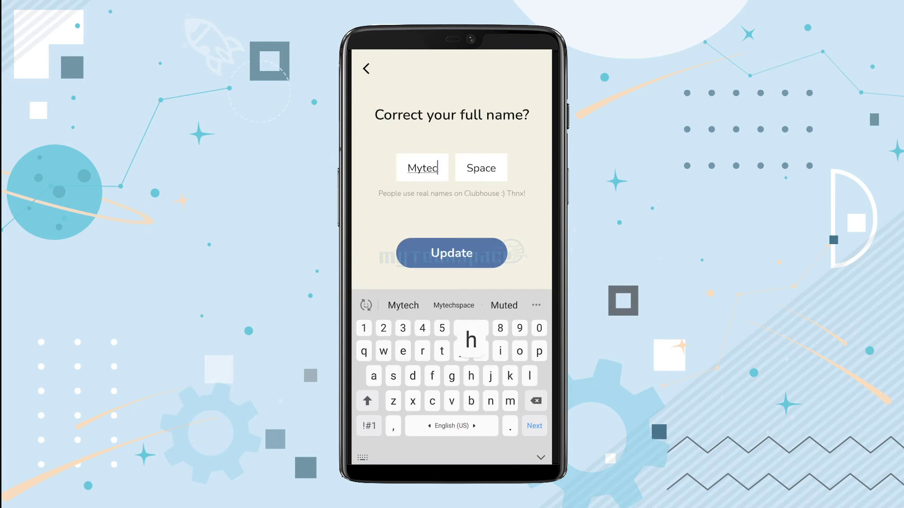
{"action": "type", "text": "h"}
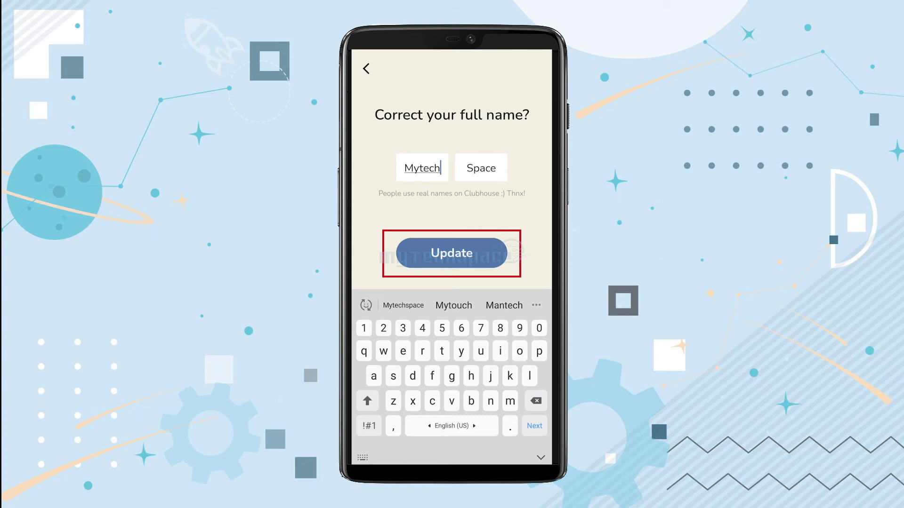
{"action": "key", "text": "Escape"}
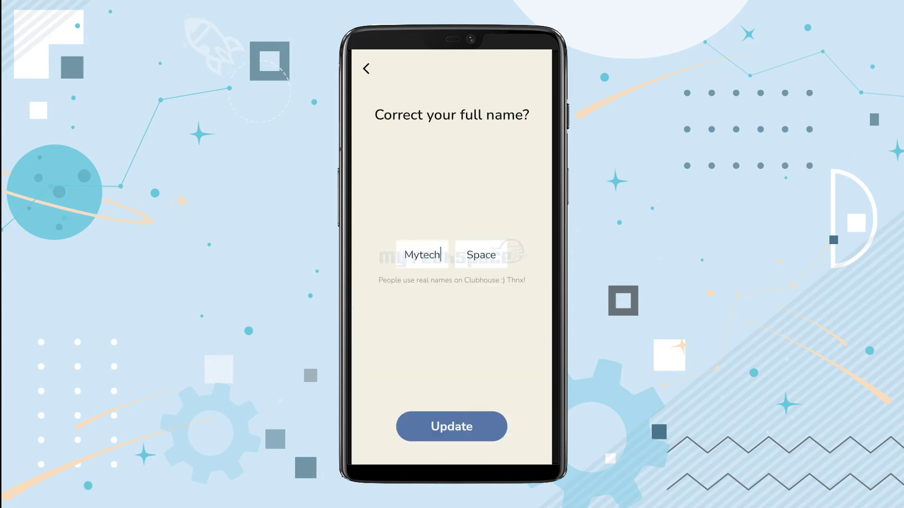
{"action": "left_click", "coordinate": [451, 427]}
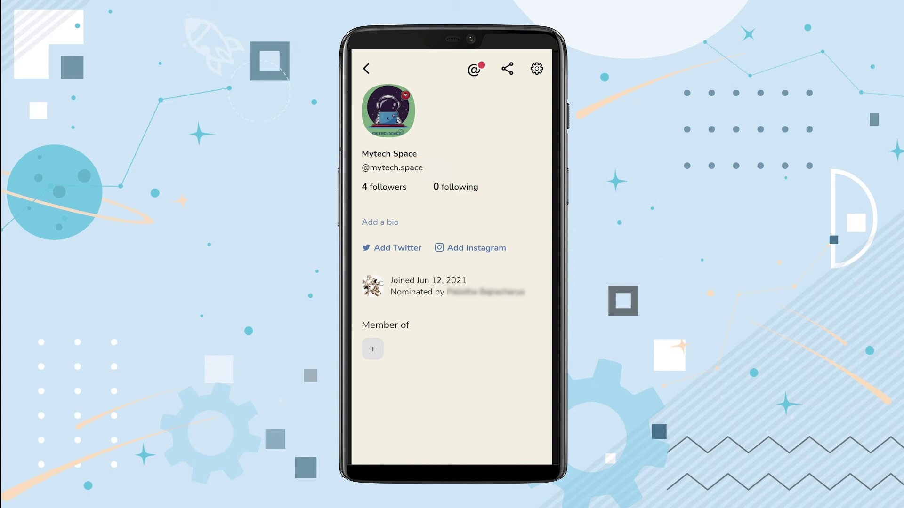
{"action": "key", "text": "BackSpace"}
{"action": "key", "text": "BackSpace"}
{"action": "key", "text": "BackSpace"}
{"action": "key", "text": "BackSpace"}
{"action": "type", "text": "my"}
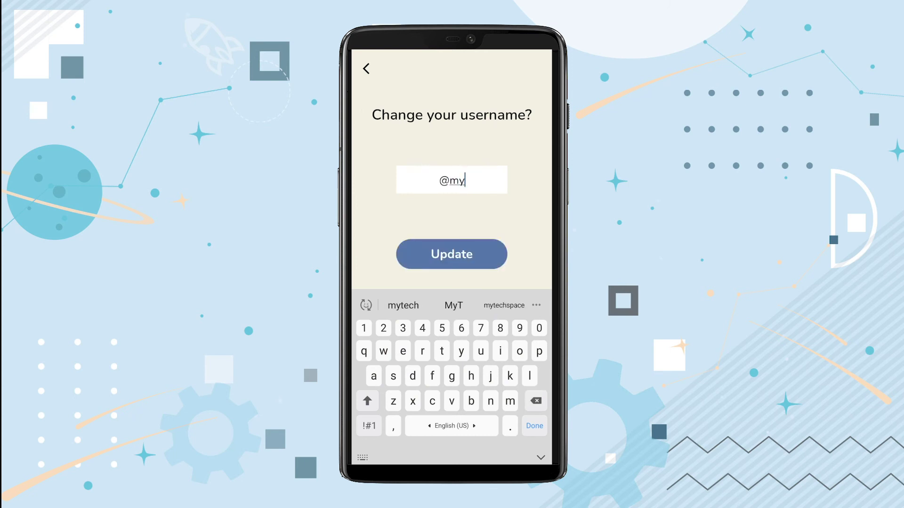
{"action": "type", "text": "_techspace"}
{"action": "key", "text": "BackSpace"}
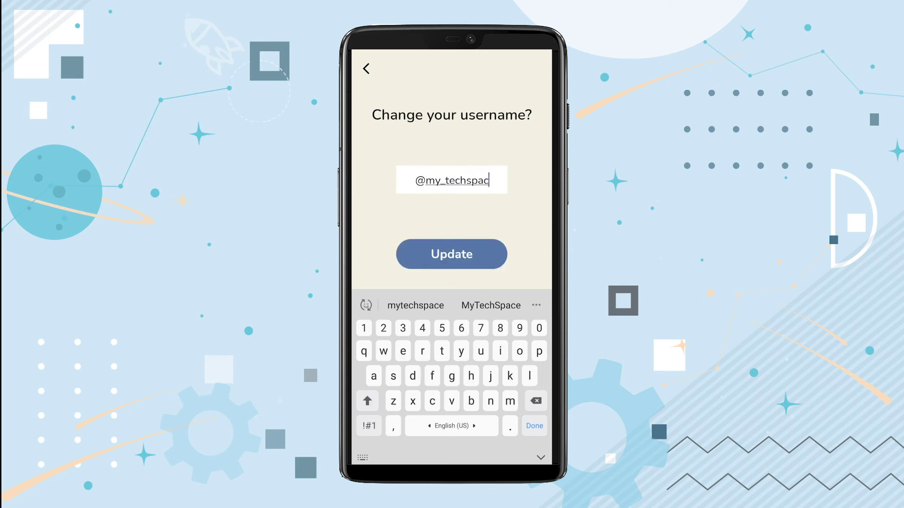
{"action": "type", "text": "e"}
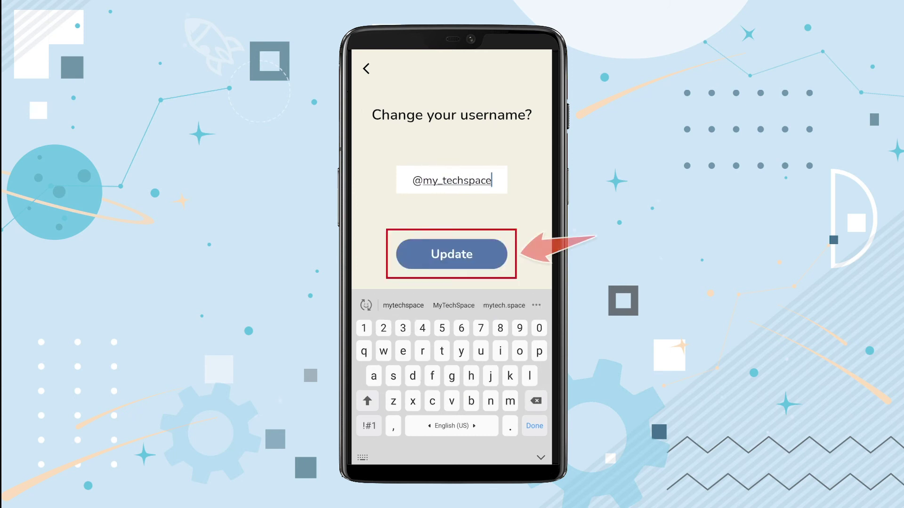
{"action": "left_click", "coordinate": [451, 253]}
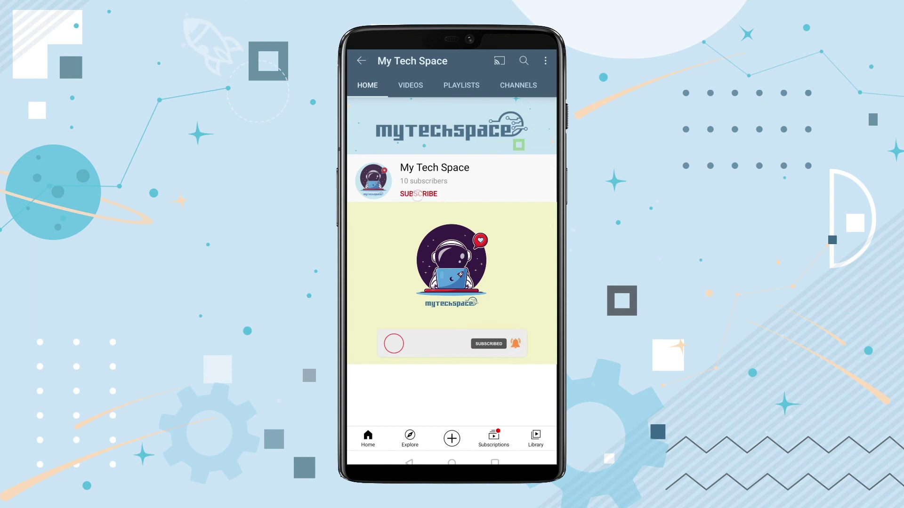
Subscribe to the My Tech Space YouTube channel.
{"action": "left_click", "coordinate": [419, 194]}
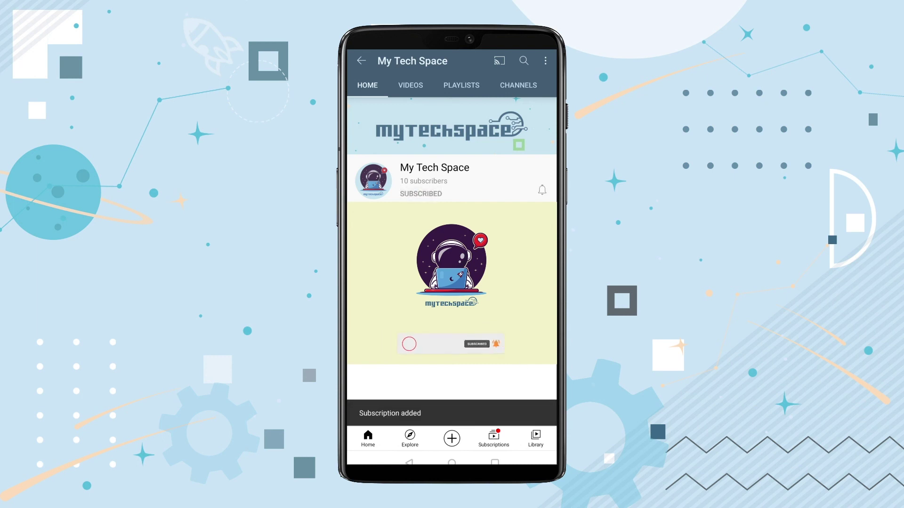